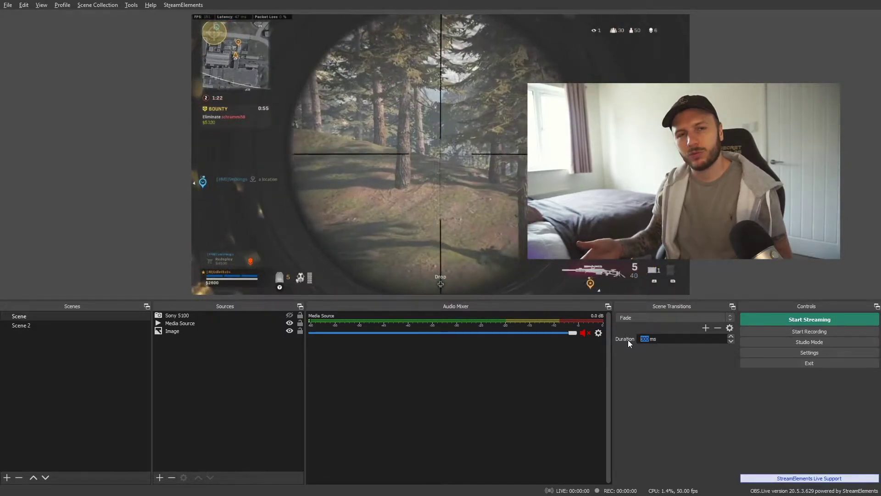
# Step: Test the Fade transition between Scene and Scene 2 at durations of 1000 ms and 100 ms, and restore the duration to 300 ms
pyautogui.write('1000')
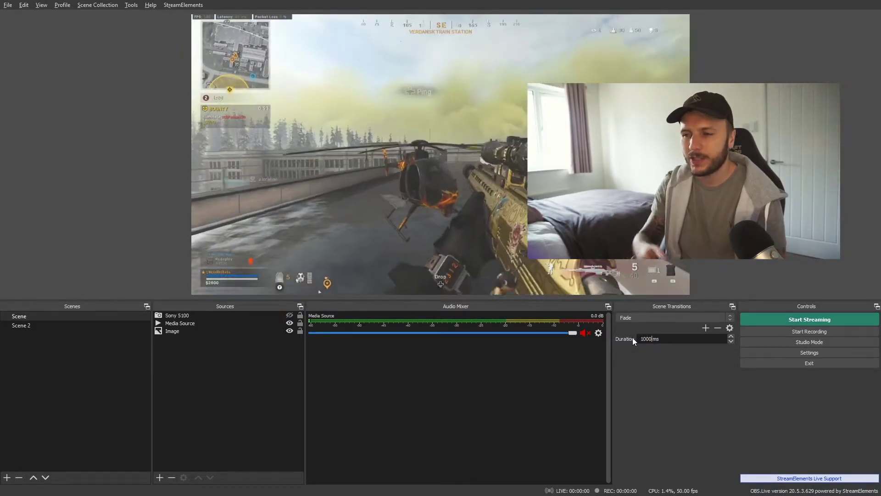
pyautogui.click(36, 325)
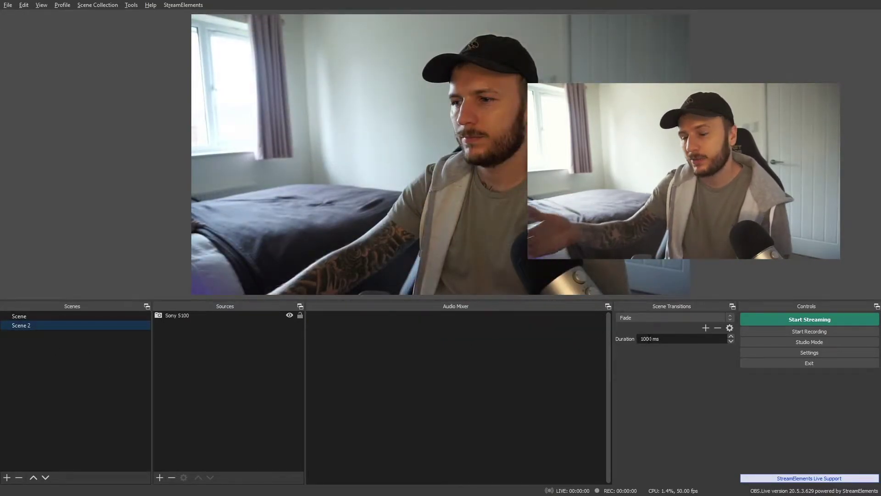
pyautogui.press('BackSpace')
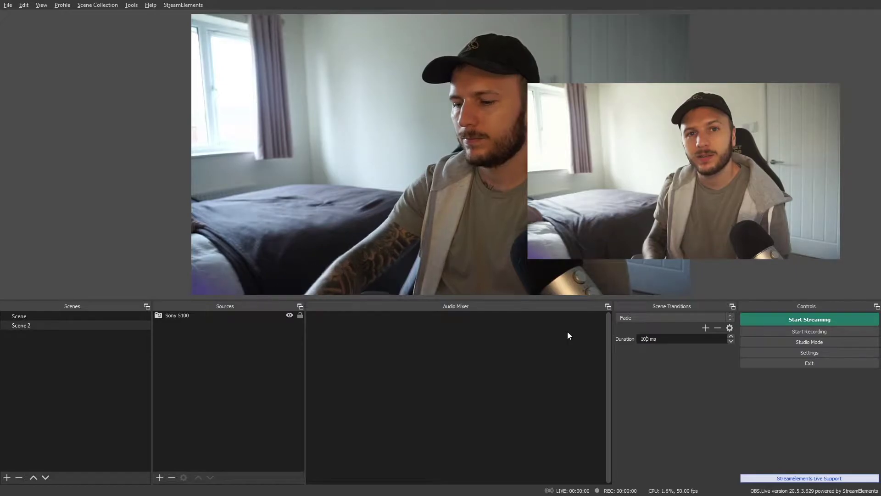
pyautogui.click(81, 317)
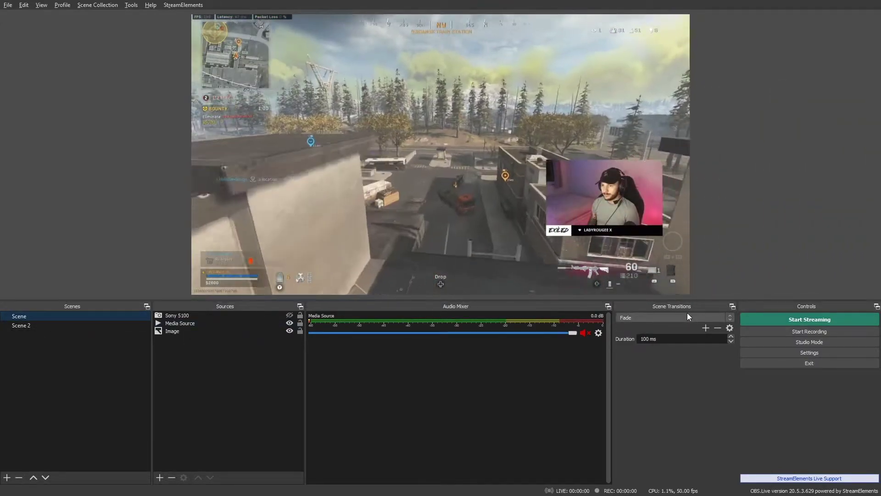
pyautogui.scroll(4, 709, 339)
# Step: Add a Fade to Color scene transition under its default name
pyautogui.click(705, 328)
pyautogui.click(733, 367)
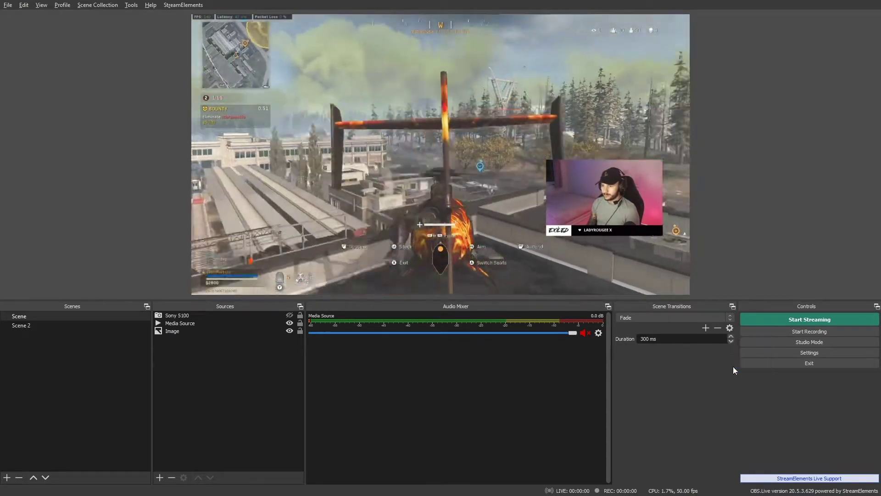
pyautogui.click(423, 262)
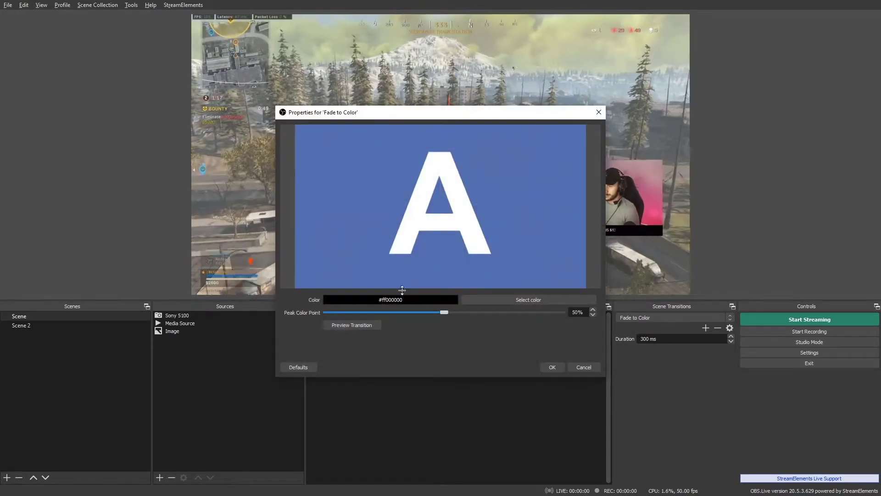
# Step: Set the Fade to Color transition's color to purple #aa55ff and preview the transition
pyautogui.click(508, 304)
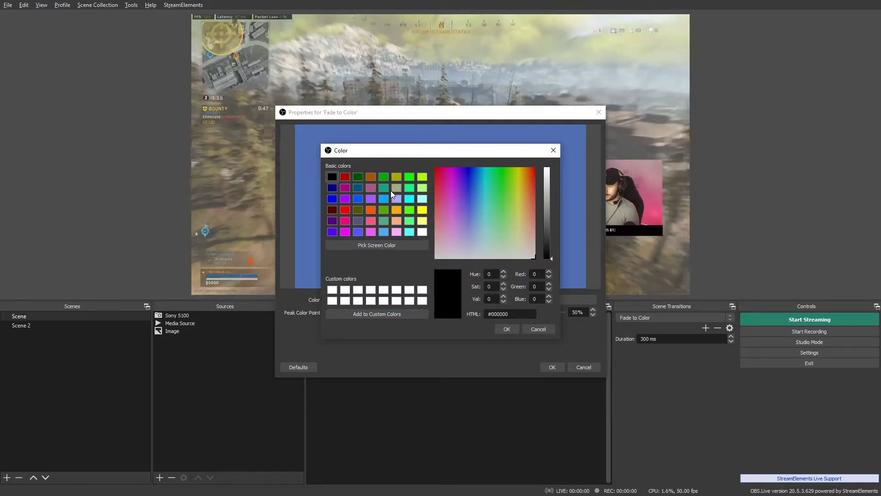
pyautogui.click(367, 200)
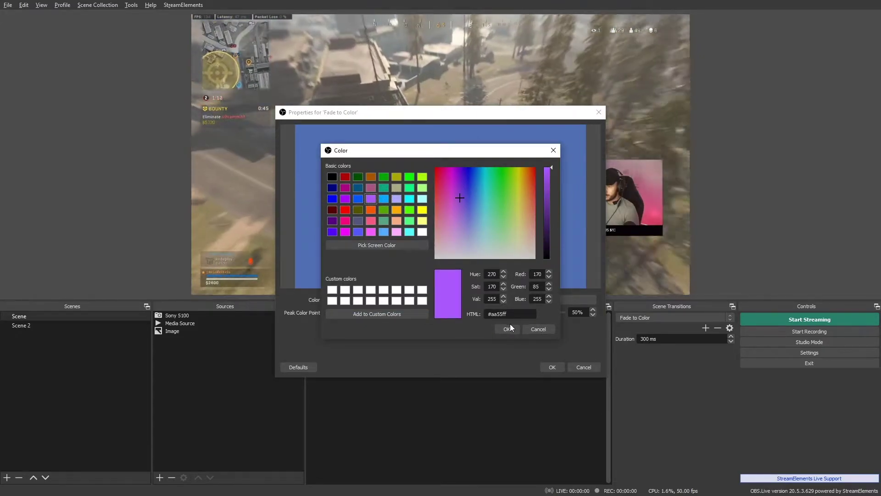
pyautogui.click(507, 329)
pyautogui.click(342, 326)
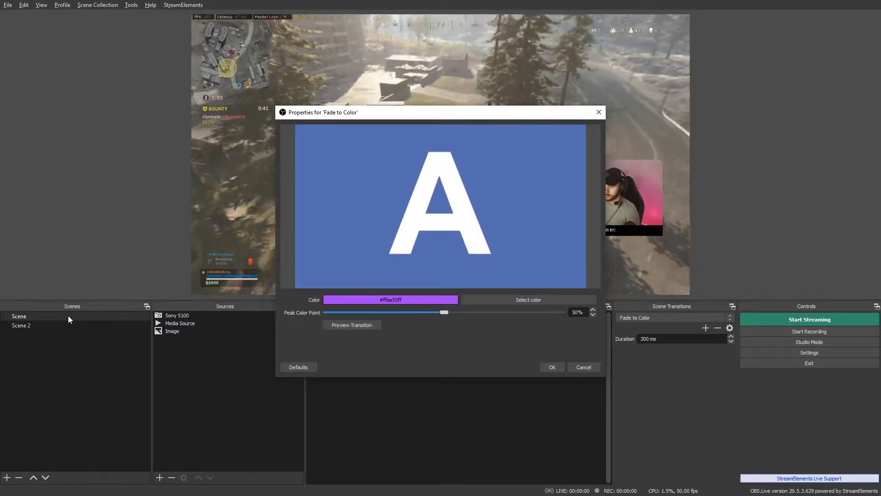
# Step: Test Fade to Color by switching to Scene 2 and back to Scene, and accept the transition's properties
pyautogui.click(28, 326)
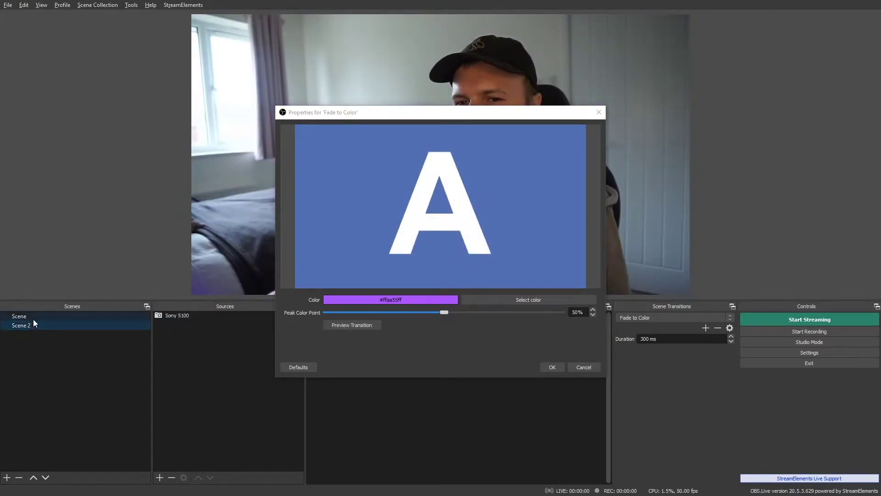
pyautogui.click(35, 317)
pyautogui.click(552, 368)
# Step: Add a Luma Wipe scene transition under its default name
pyautogui.click(706, 327)
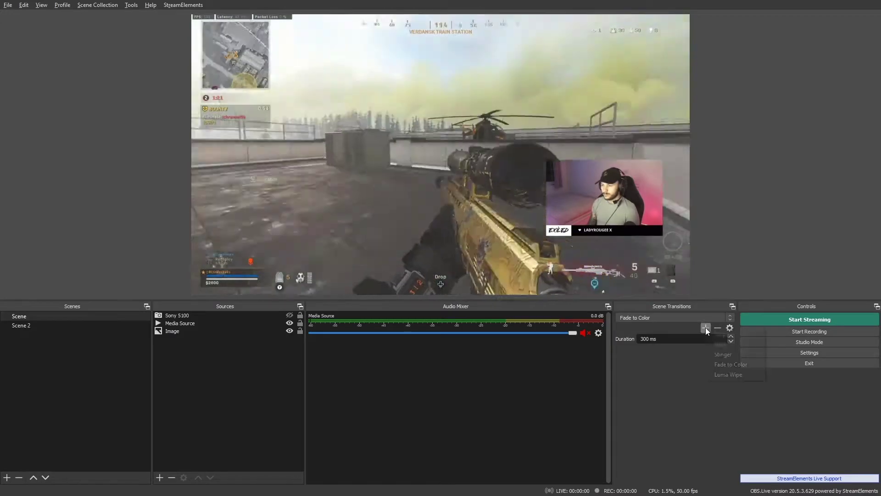
pyautogui.click(733, 376)
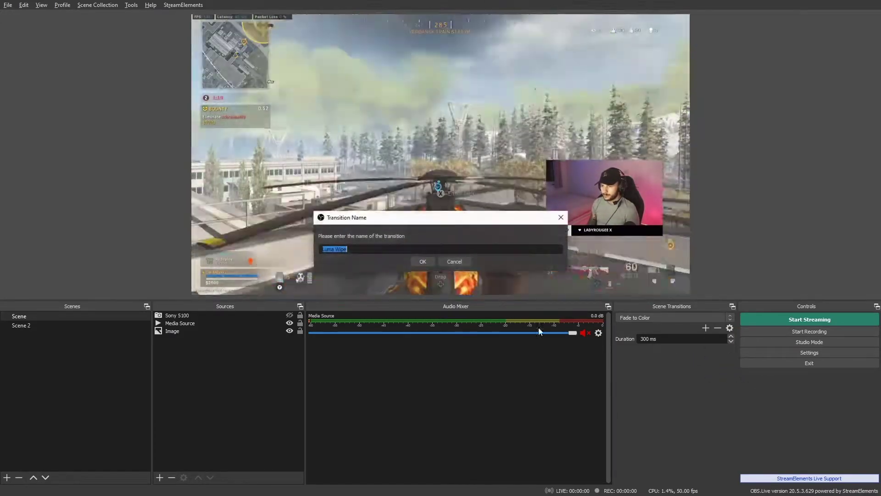
pyautogui.click(415, 262)
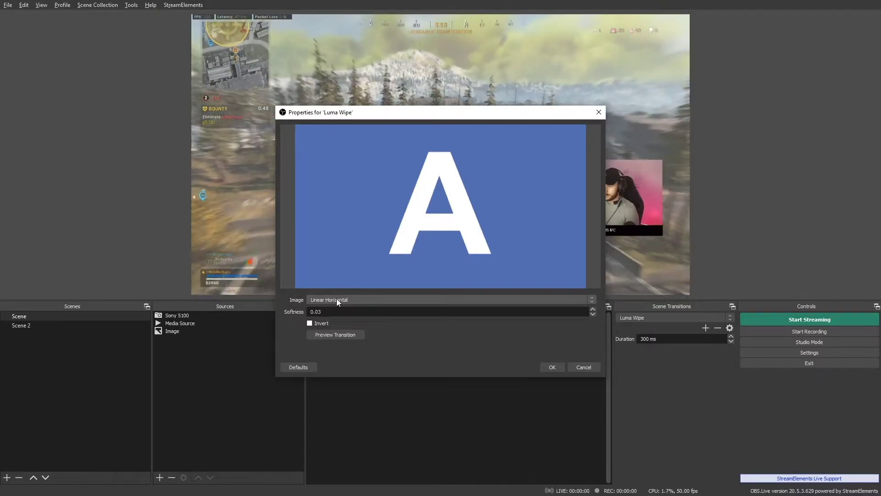
# Step: Set the Luma Wipe image to Barndoor Bottom Left and preview it with the default softness and with softness 1
pyautogui.click(337, 298)
pyautogui.click(338, 93)
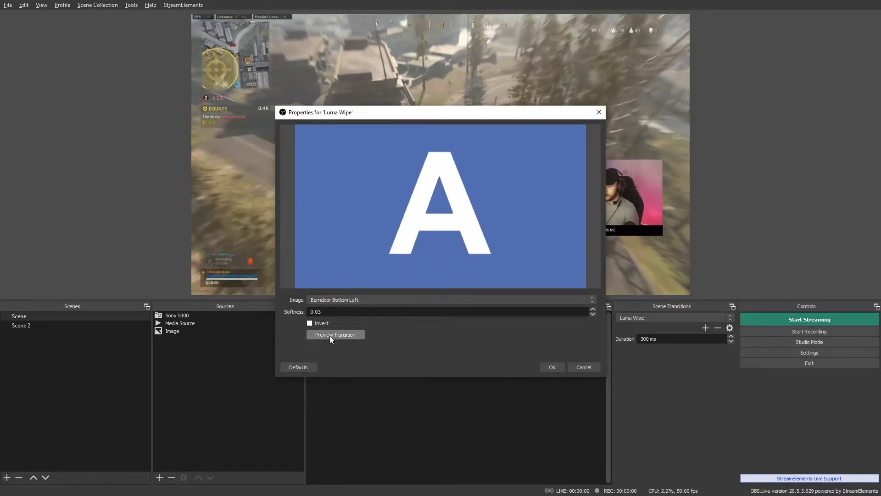
pyautogui.click(329, 335)
pyautogui.moveTo(331, 311); pyautogui.dragTo(286, 310)
pyautogui.write('1')
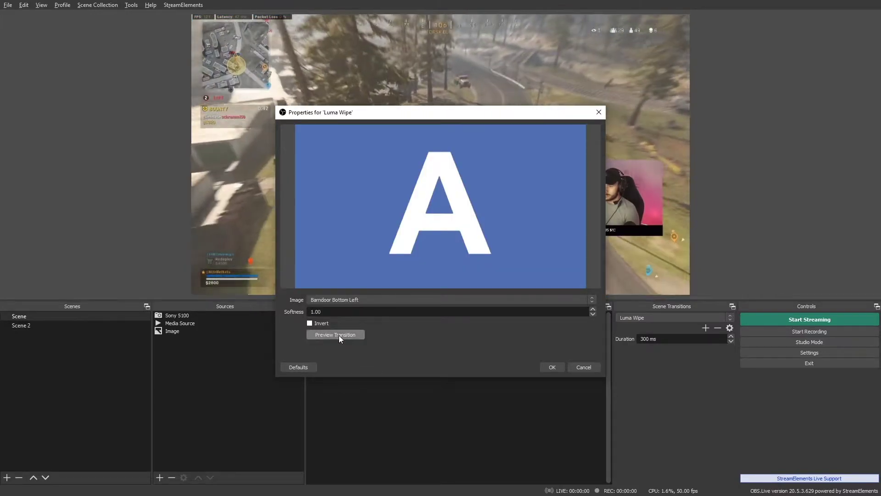
pyautogui.click(339, 335)
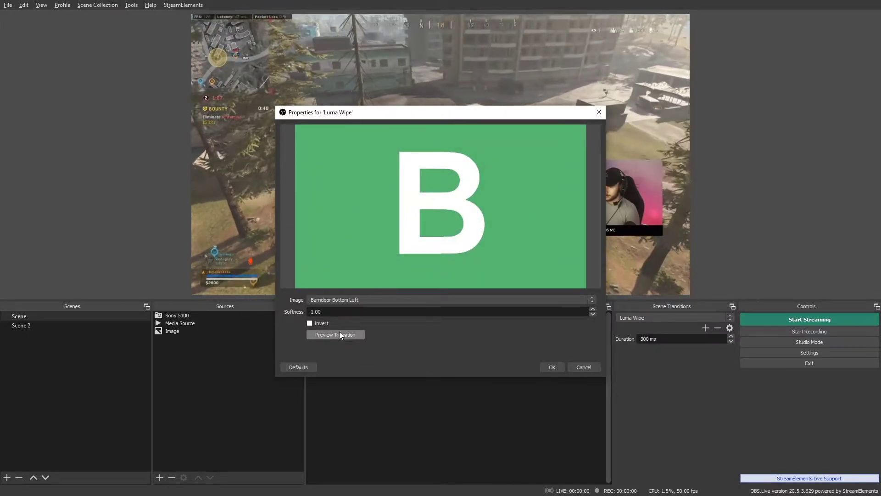
# Step: Change the Luma Wipe image to Curtain and preview it, including with the softness set to 0.03
pyautogui.click(343, 300)
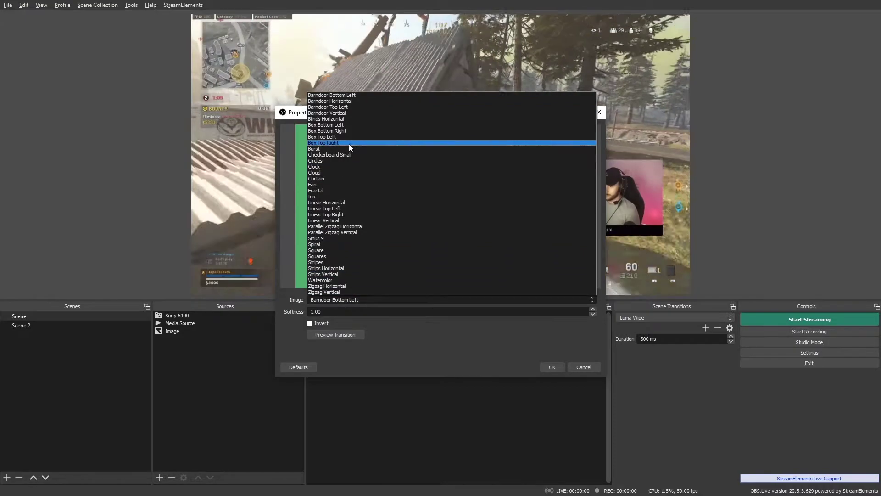
pyautogui.click(326, 177)
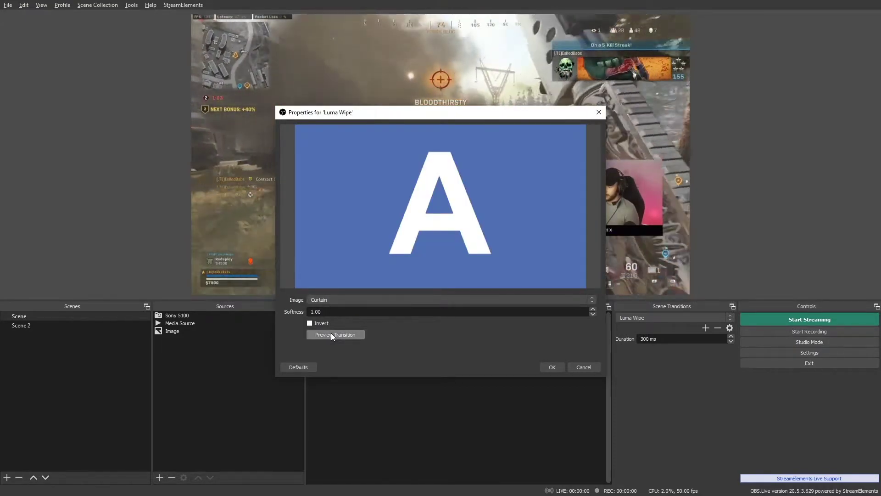
pyautogui.click(332, 335)
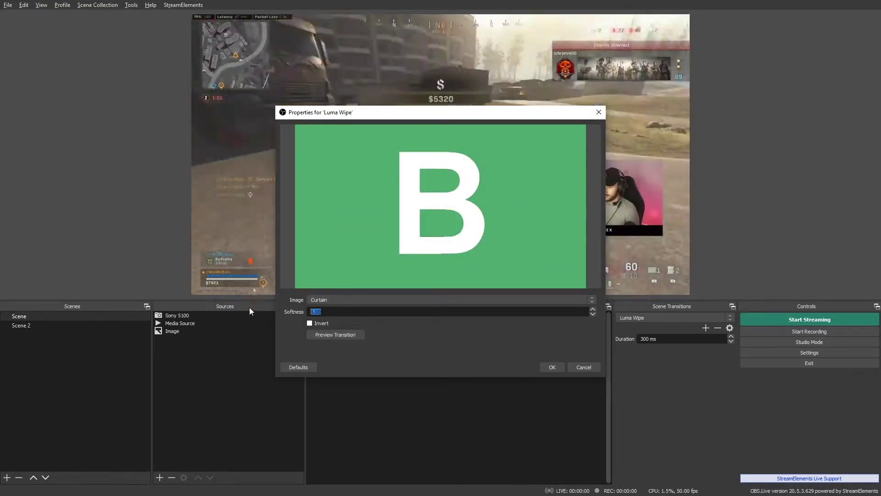
pyautogui.write('0.03')
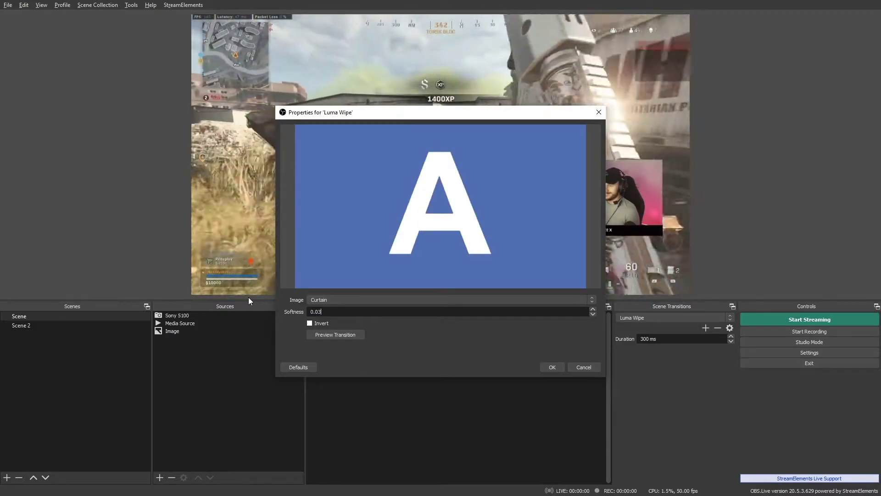
pyautogui.click(352, 335)
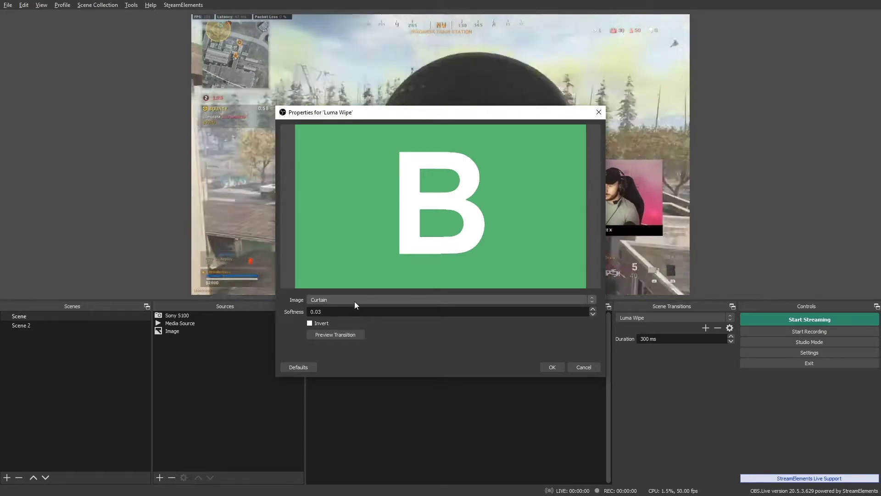
# Step: Preview the Luma Wipe transition with the Square image and with the Stripes image
pyautogui.click(378, 299)
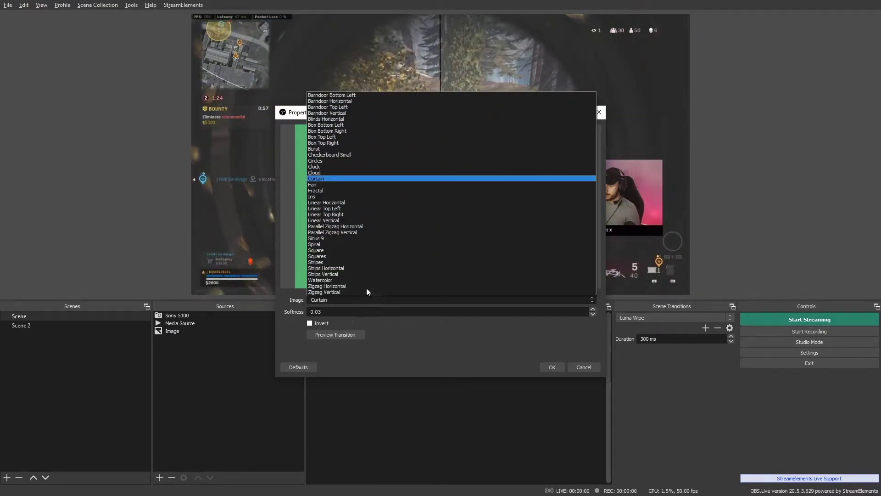
pyautogui.click(330, 250)
pyautogui.click(332, 334)
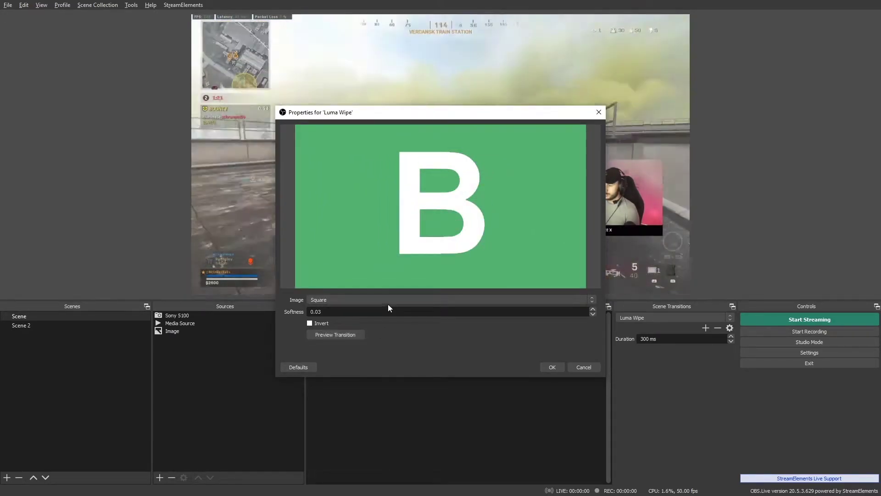
pyautogui.click(388, 299)
pyautogui.click(337, 257)
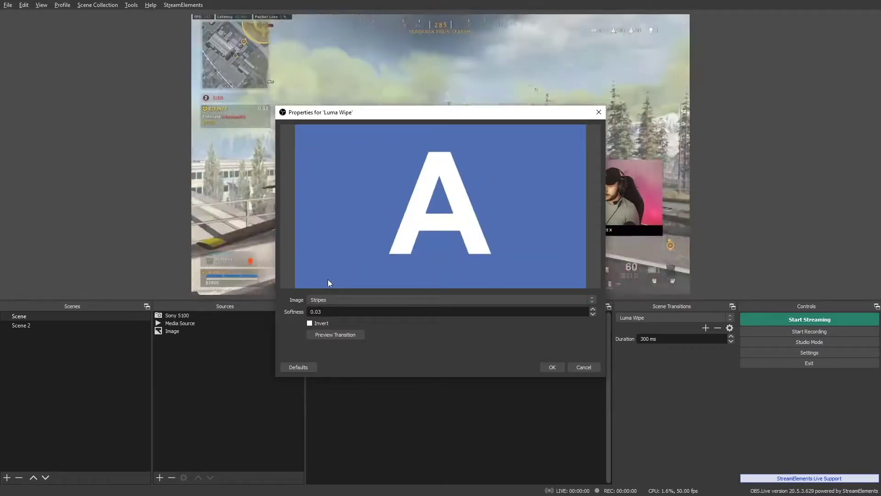
pyautogui.click(324, 334)
# Step: Preview the Luma Wipe transition with the Strips Horizontal image and with the Watercolor image
pyautogui.click(358, 300)
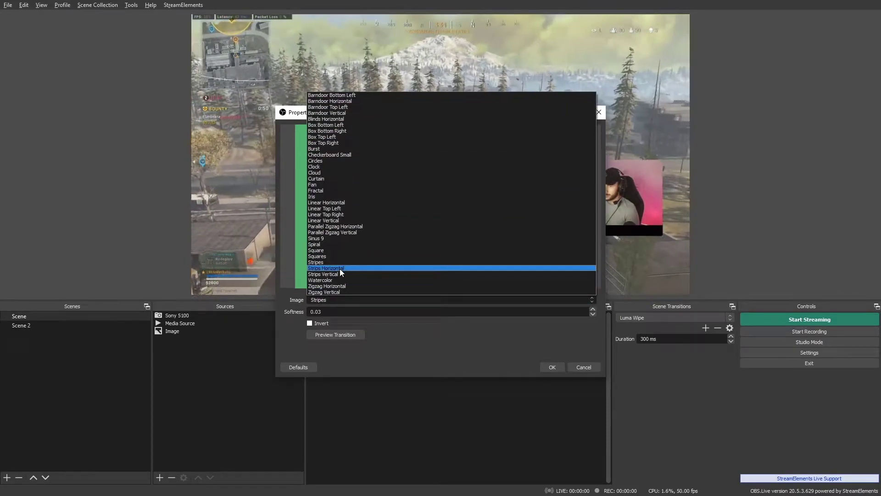
pyautogui.click(340, 268)
pyautogui.click(333, 334)
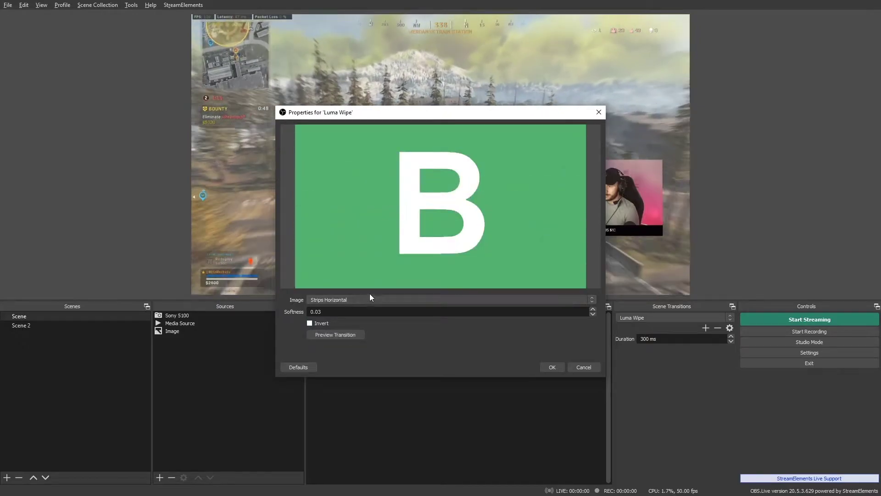
pyautogui.click(370, 299)
pyautogui.click(342, 282)
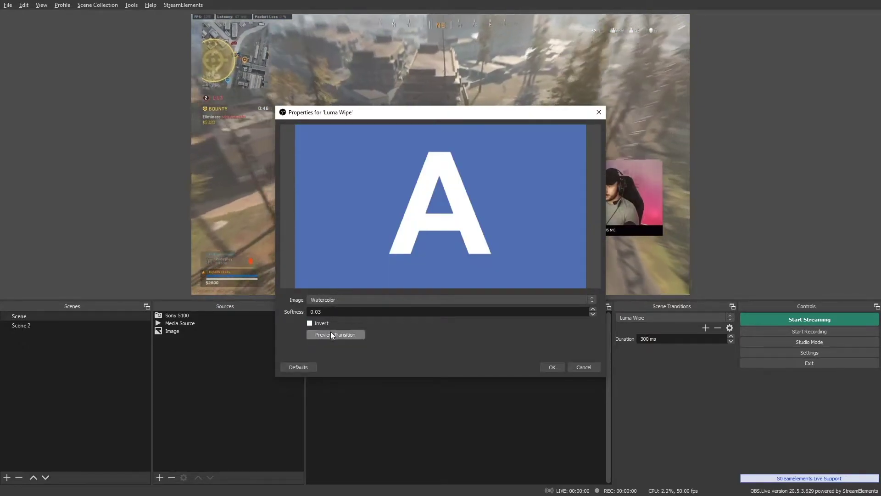
pyautogui.click(332, 334)
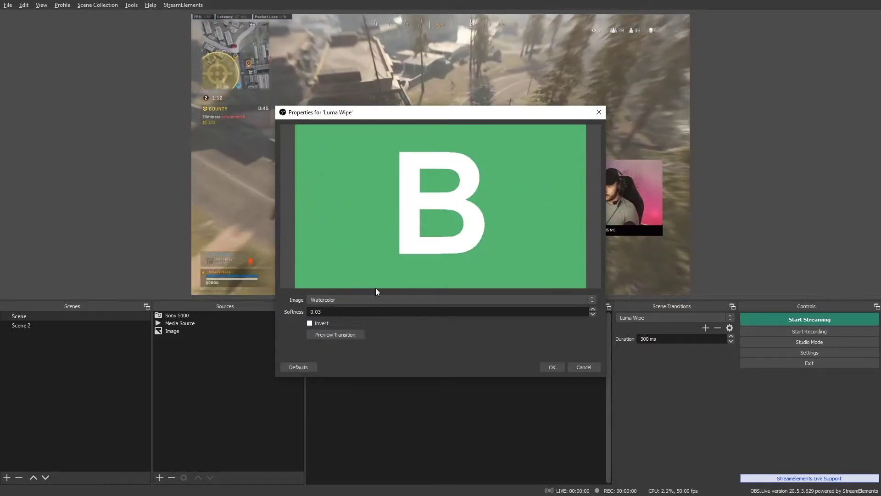
# Step: Preview the Luma Wipe transition with the Cloud image and with the Clock image
pyautogui.click(376, 301)
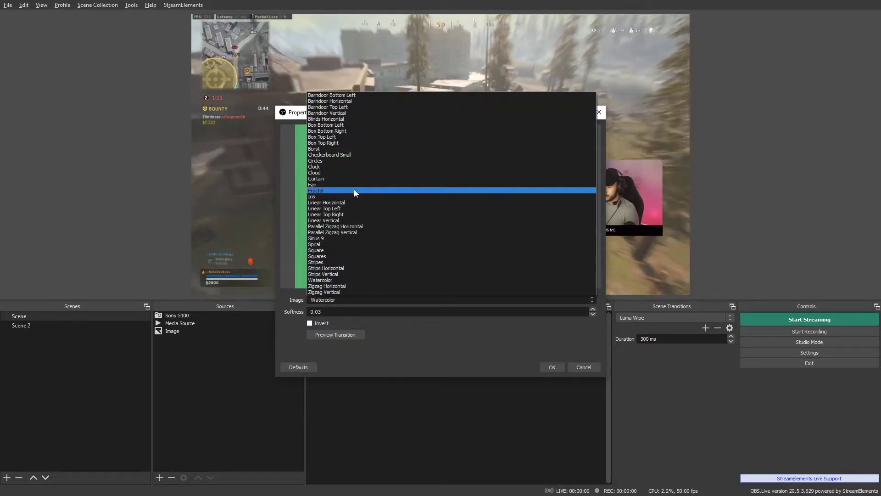
pyautogui.click(350, 172)
pyautogui.click(331, 334)
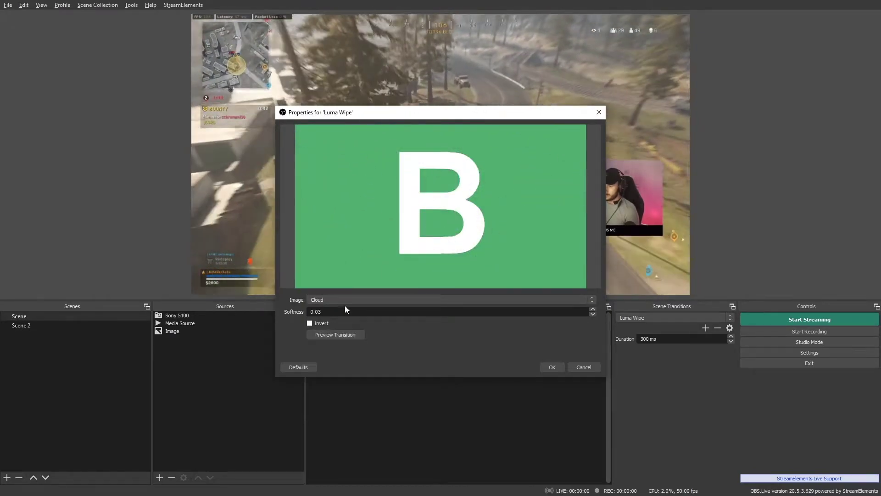
pyautogui.click(354, 300)
pyautogui.click(354, 163)
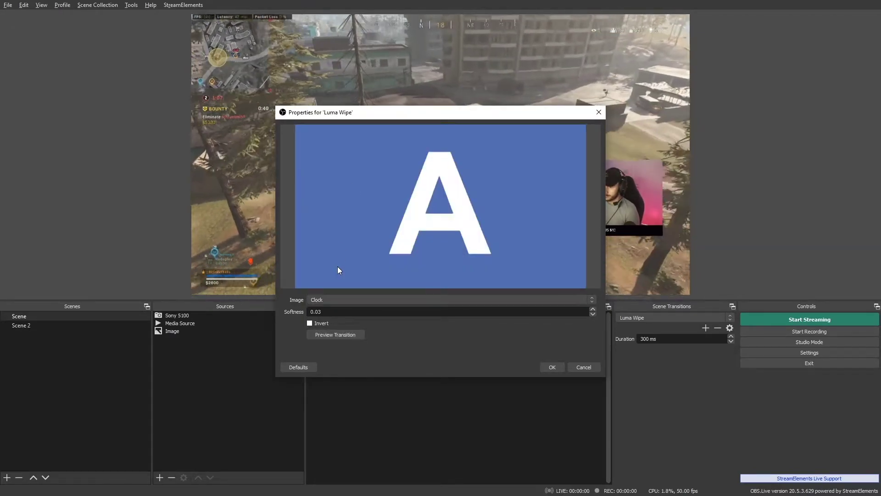
pyautogui.click(330, 333)
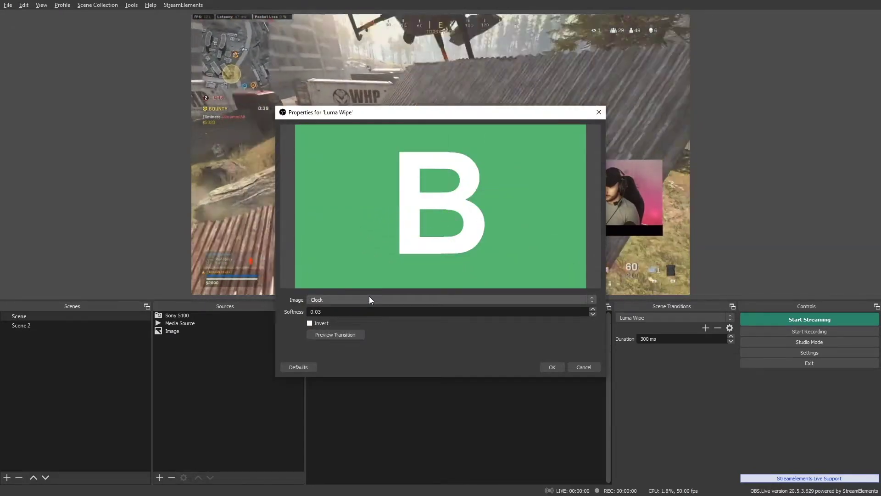
# Step: Set the Luma Wipe image to Circles and preview the transition
pyautogui.click(369, 299)
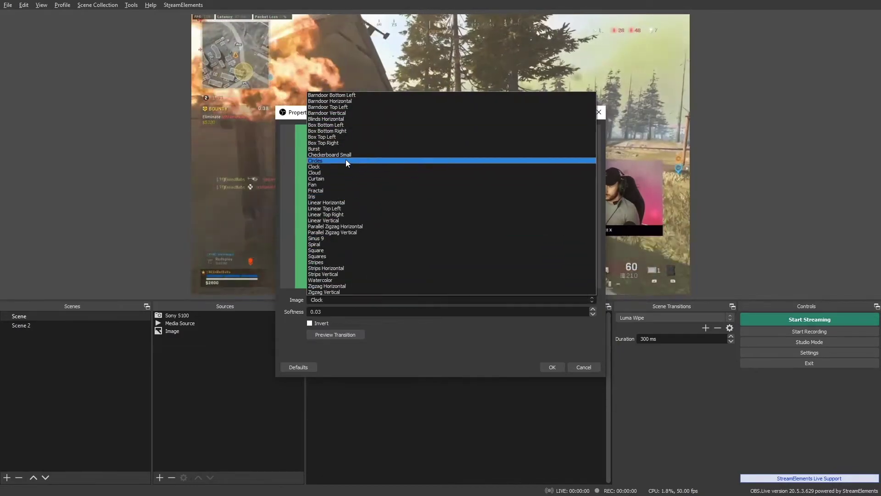
pyautogui.click(346, 160)
pyautogui.click(329, 330)
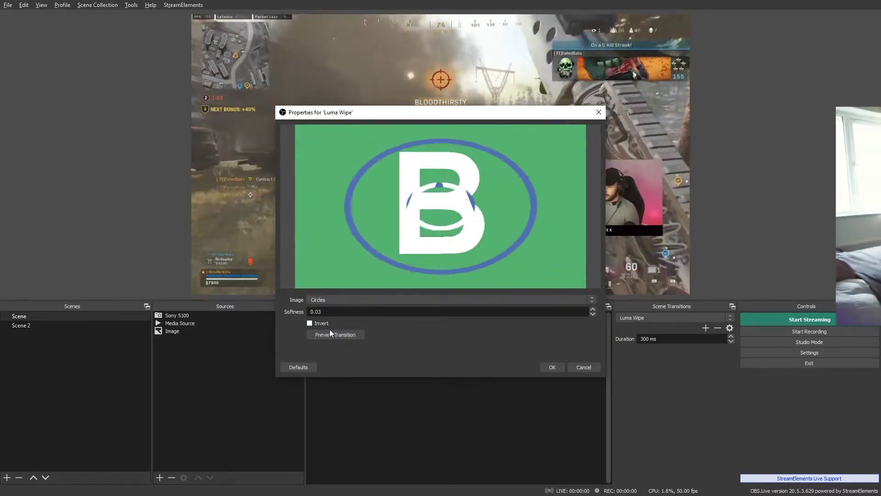
# Step: Set the Luma Wipe image to Burst and preview the transition
pyautogui.click(362, 298)
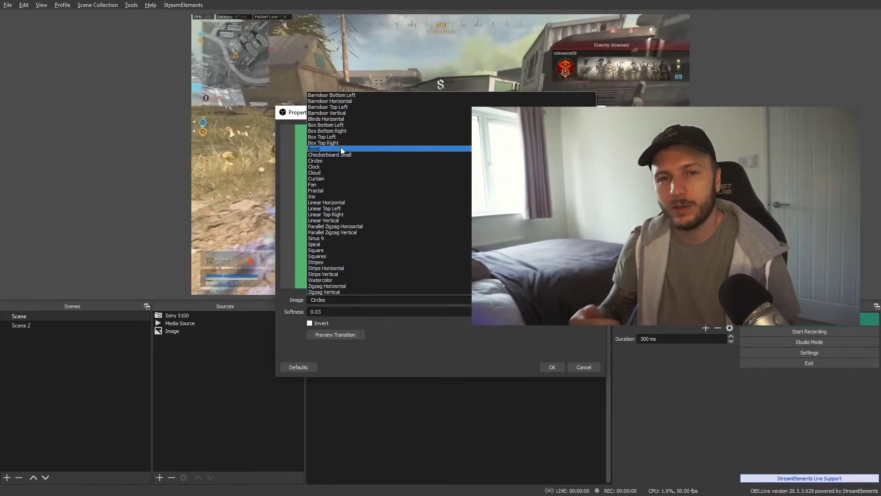
pyautogui.click(341, 148)
pyautogui.click(335, 335)
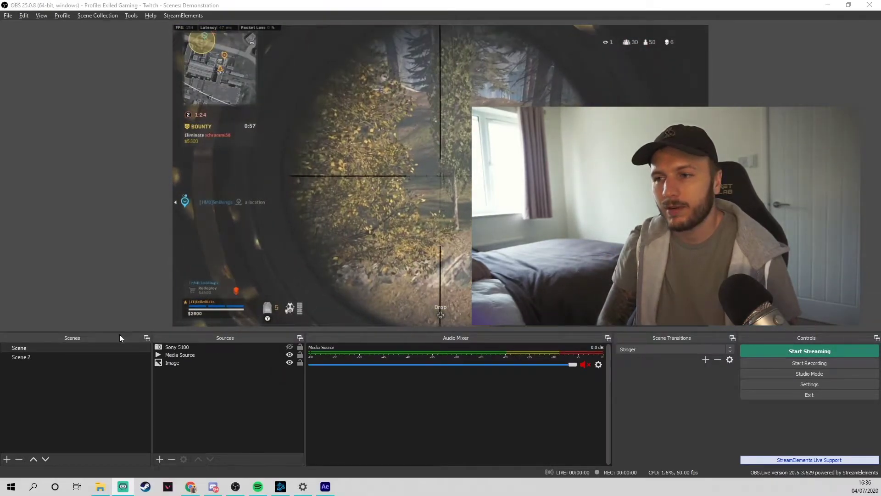
# Step: Set the transition override of the scene named Scene to Cut
pyautogui.rightClick(97, 347)
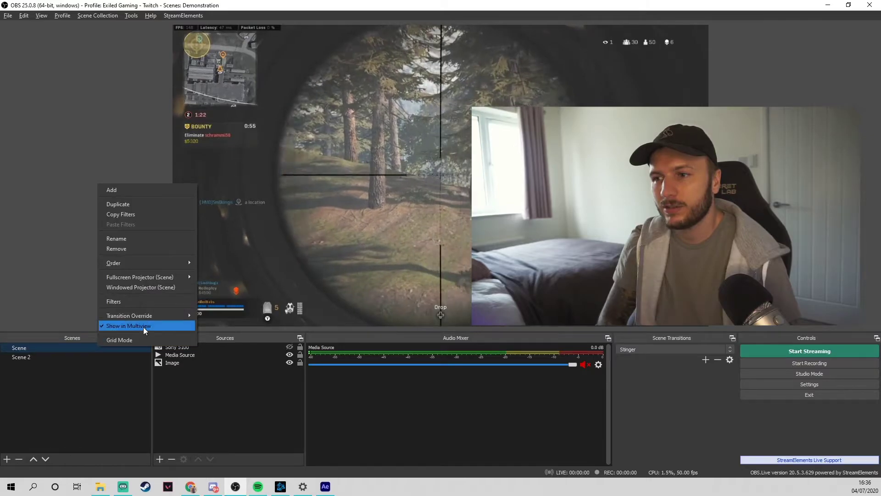
pyautogui.moveTo(145, 314)
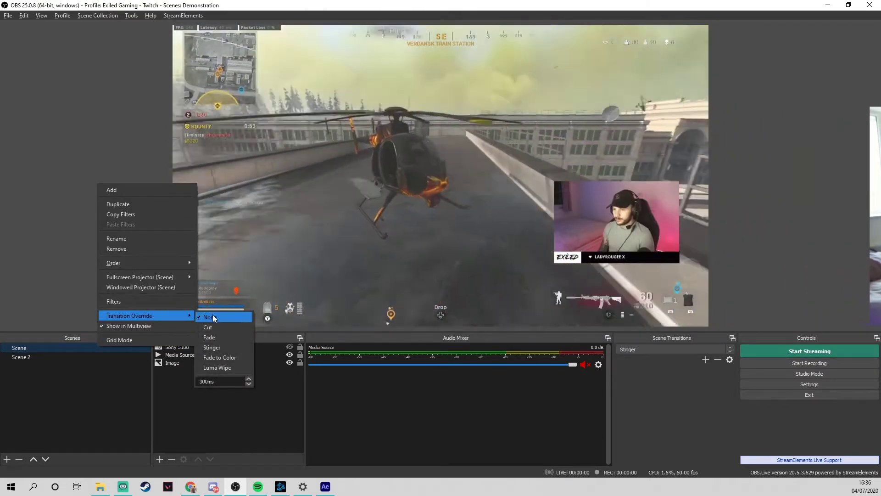
pyautogui.click(223, 328)
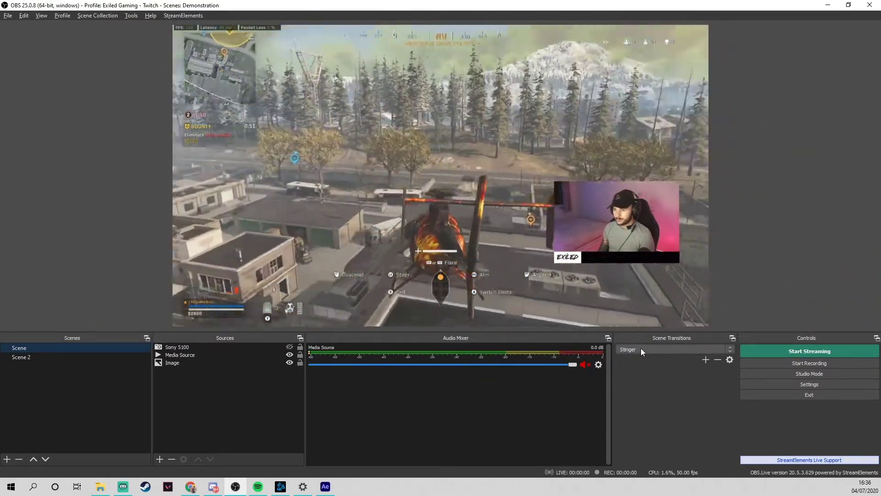
# Step: Switch back and forth between Scene and Scene 2 to see the scene transitions play live
pyautogui.click(83, 357)
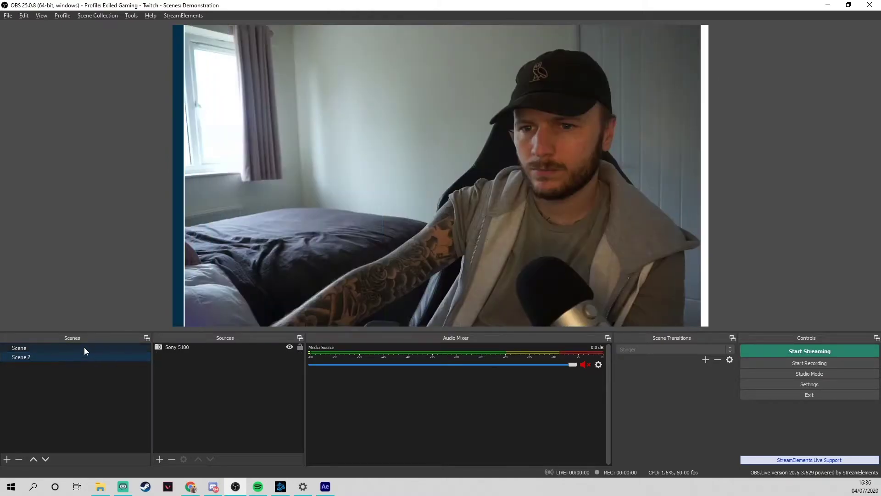
pyautogui.click(84, 347)
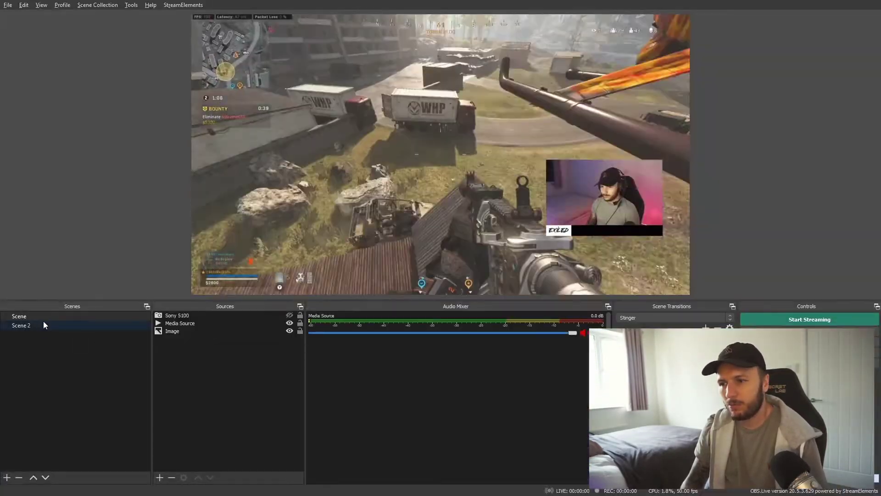
pyautogui.click(32, 325)
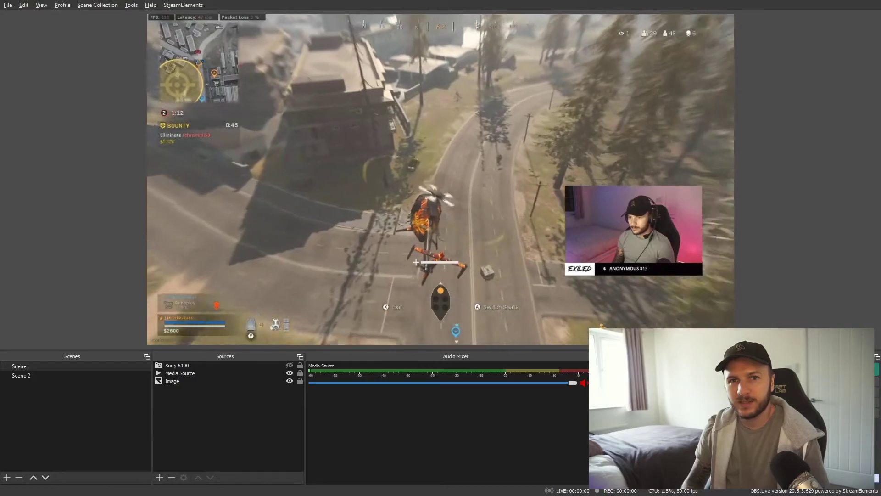
# Step: Open the Stinger transition's properties and choose Monitor Off for its audio monitoring
pyautogui.click(735, 394)
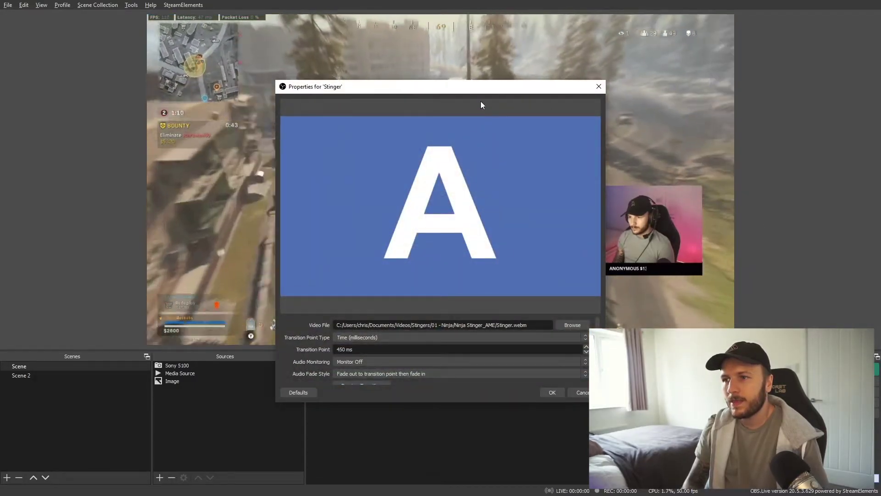
pyautogui.moveTo(476, 92); pyautogui.dragTo(449, 24)
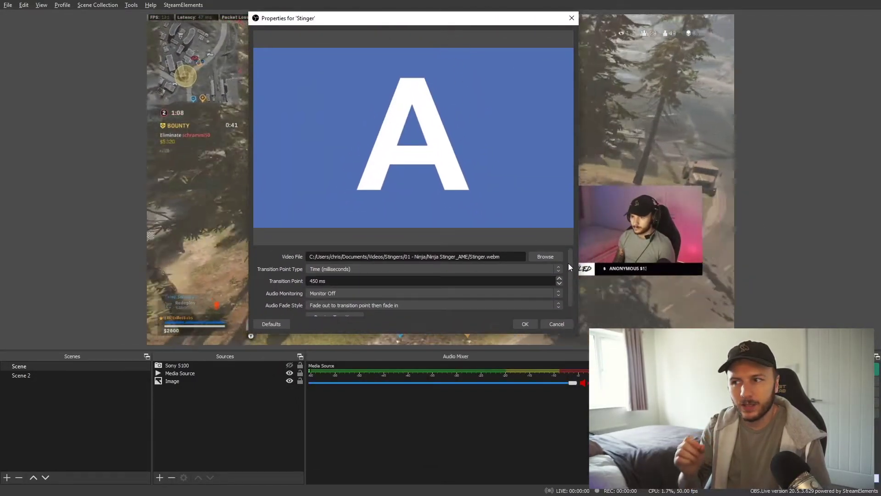
pyautogui.moveTo(571, 264); pyautogui.dragTo(571, 277)
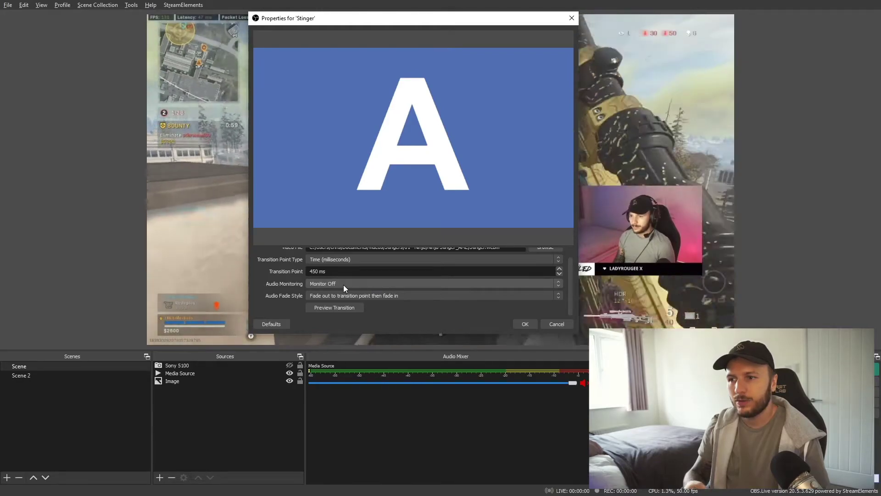
pyautogui.click(344, 285)
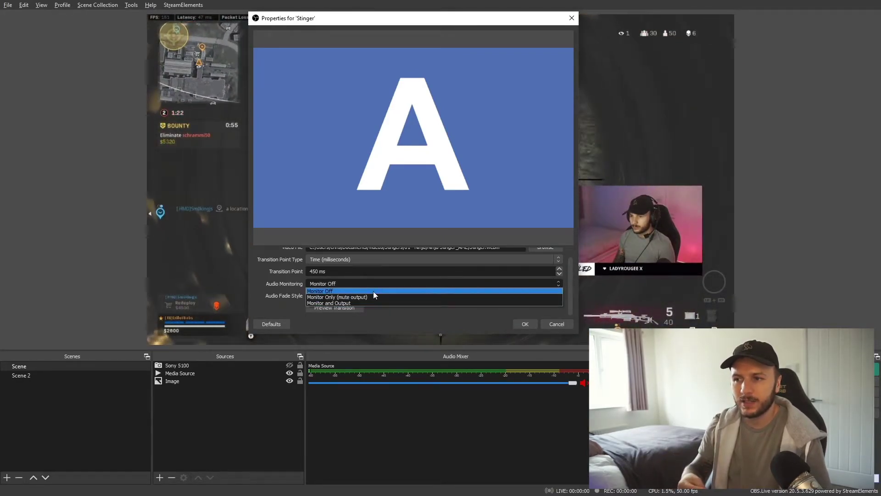
pyautogui.click(377, 292)
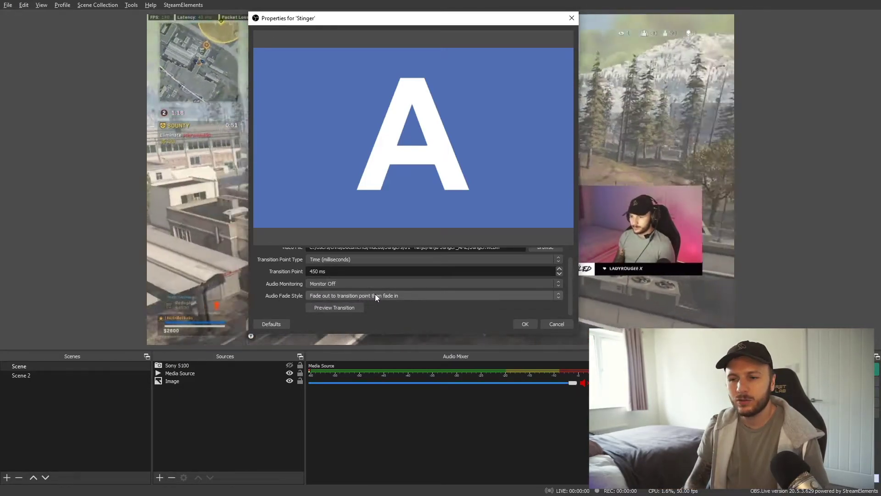
# Step: Check the Stinger's audio fade style options, preview the transition and accept its properties
pyautogui.click(376, 296)
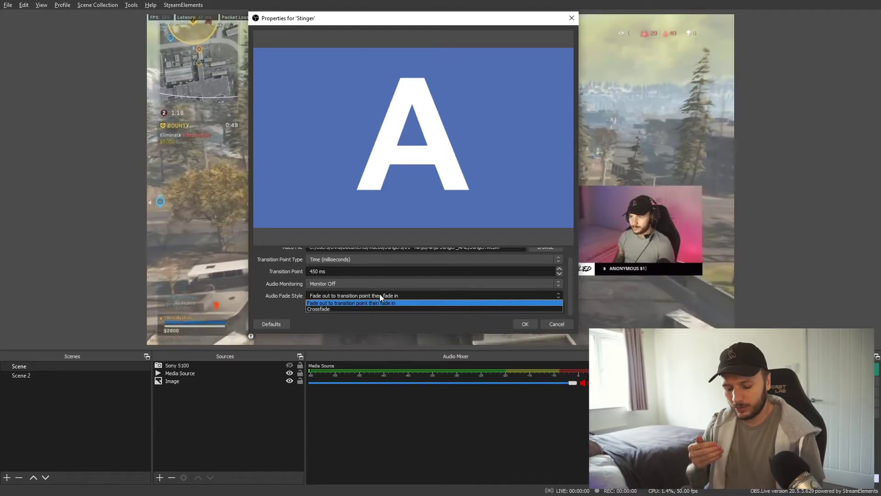
pyautogui.click(379, 294)
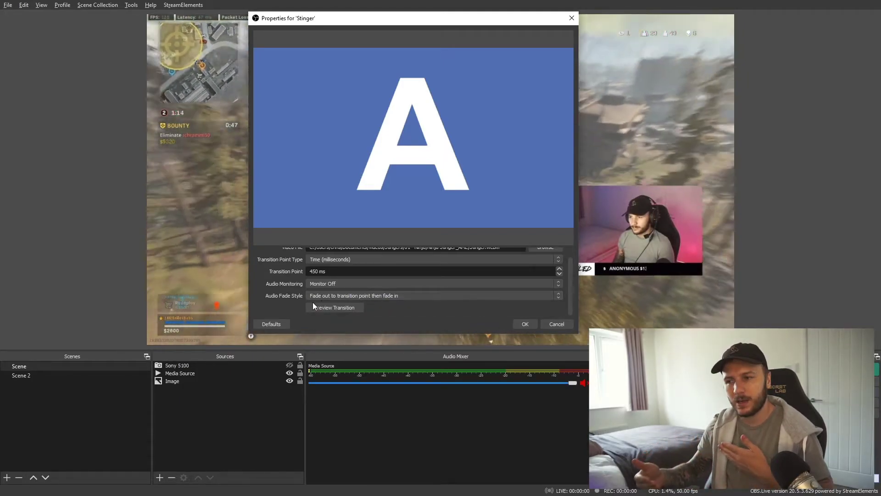
pyautogui.click(345, 309)
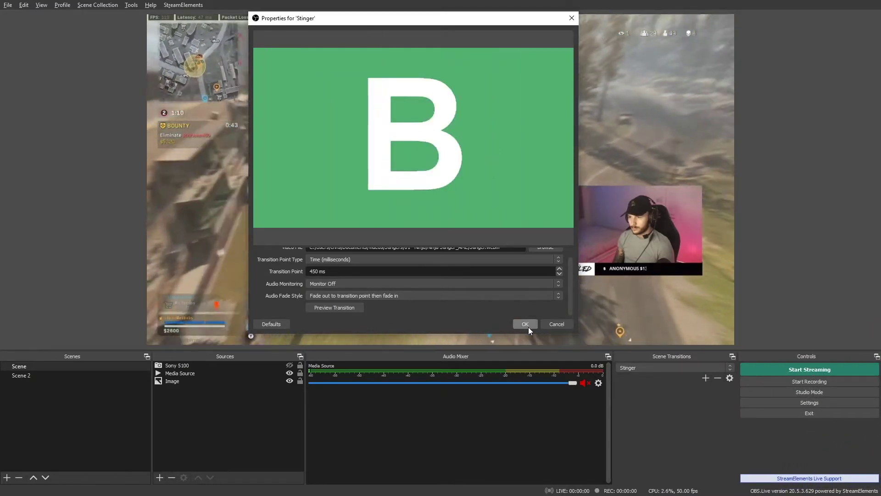
pyautogui.click(530, 326)
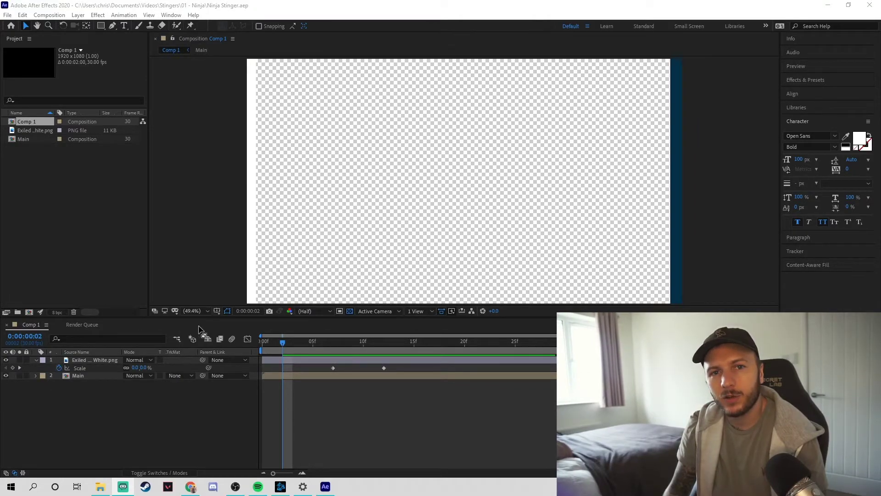
# Step: In After Effects, scrub the Comp 1 stinger animation to frame 12, and play it from the start
pyautogui.moveTo(283, 341); pyautogui.dragTo(315, 342)
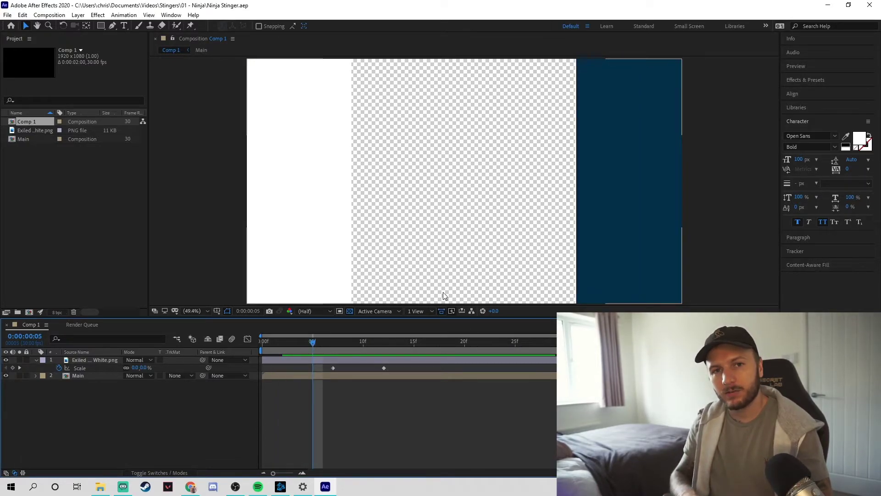
pyautogui.moveTo(314, 342); pyautogui.dragTo(384, 347)
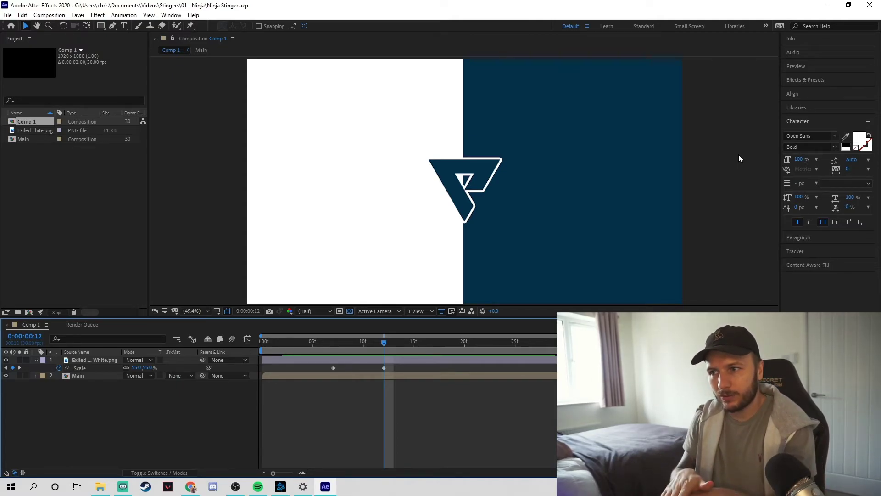
pyautogui.click(266, 351)
pyautogui.press('space')
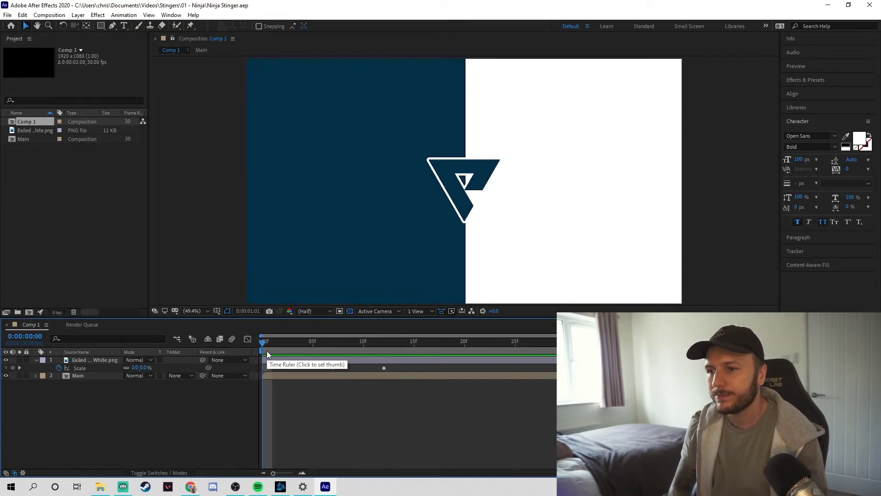